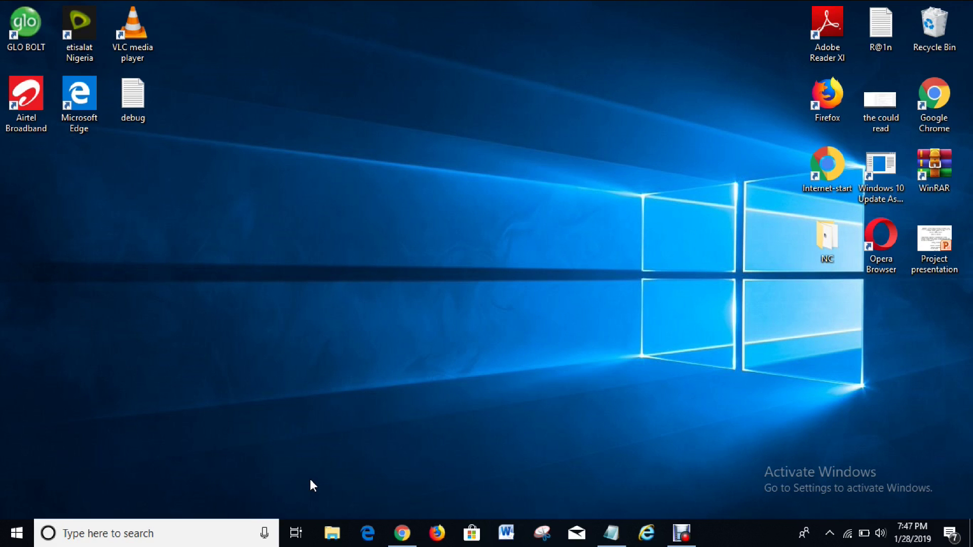
Launch Chrome and load nchsoftware.com by typing 'nch' and accepting the autocomplete.
{"action": "left_click", "coordinate": [403, 533]}
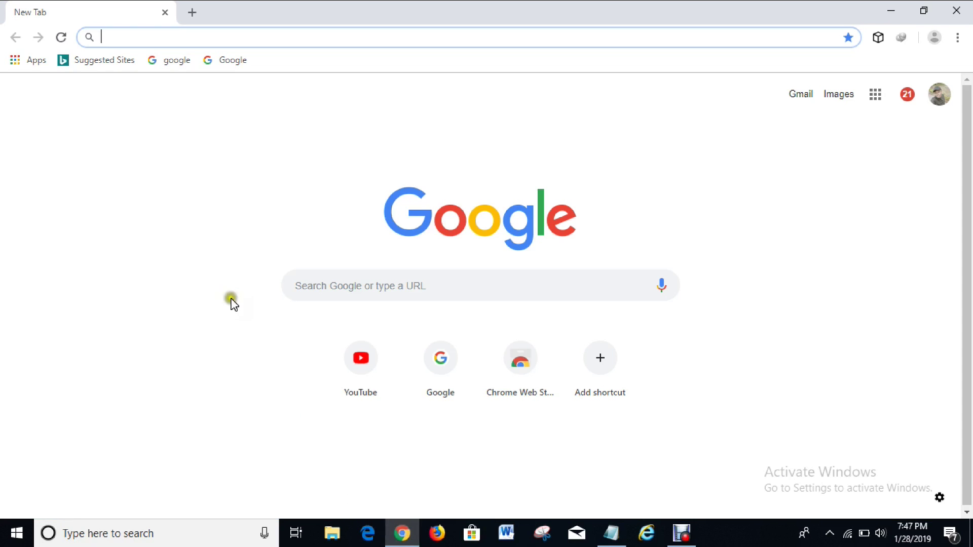
{"action": "left_click", "coordinate": [116, 36]}
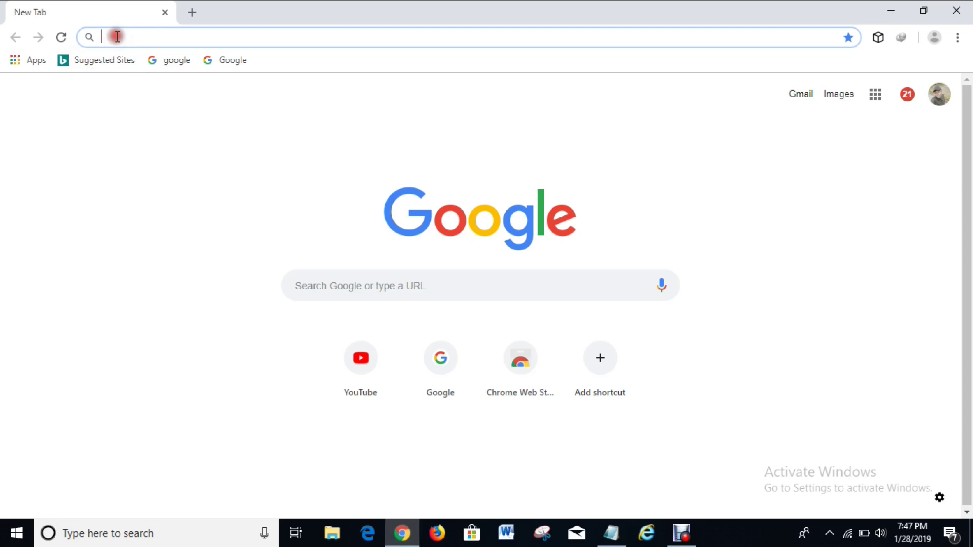
{"action": "type", "text": "nchsoftware.com"}
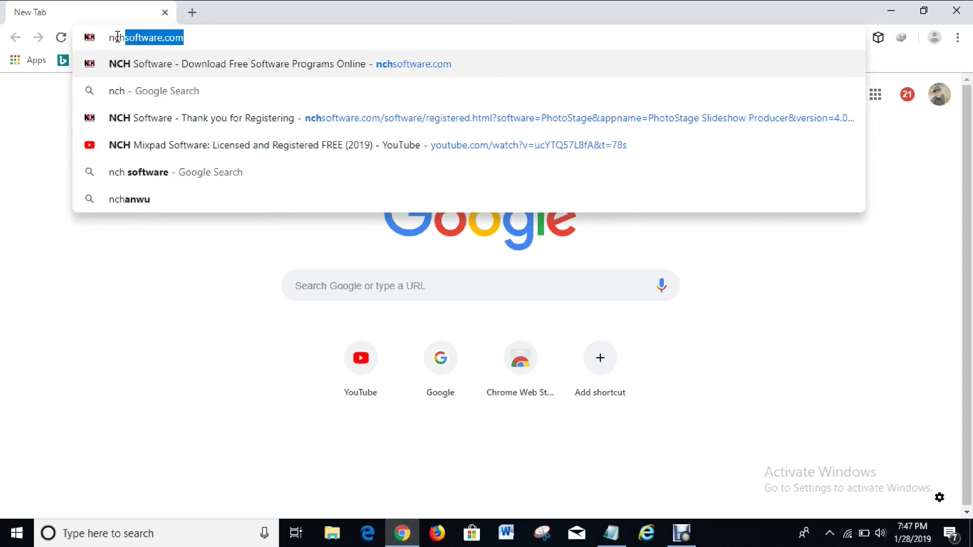
{"action": "key", "text": "End"}
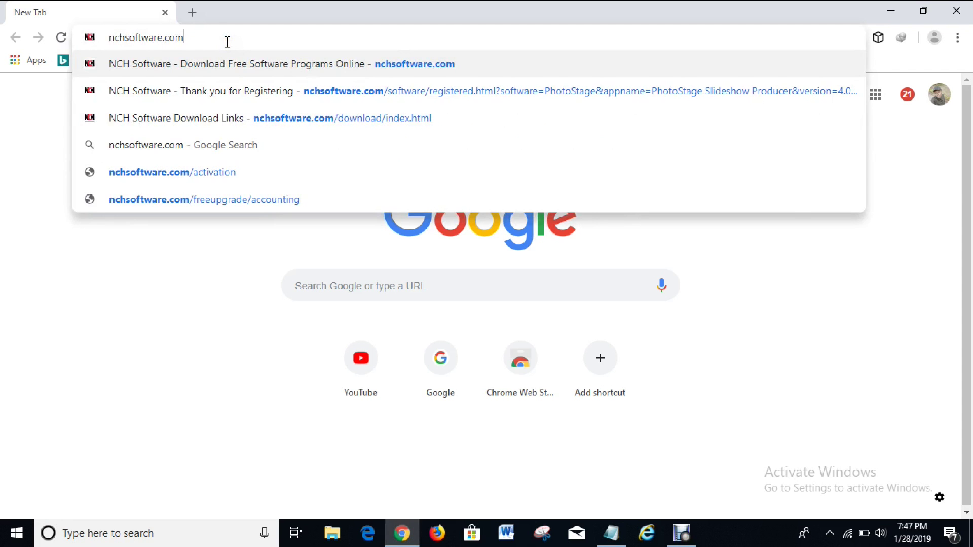
{"action": "key", "text": "Return"}
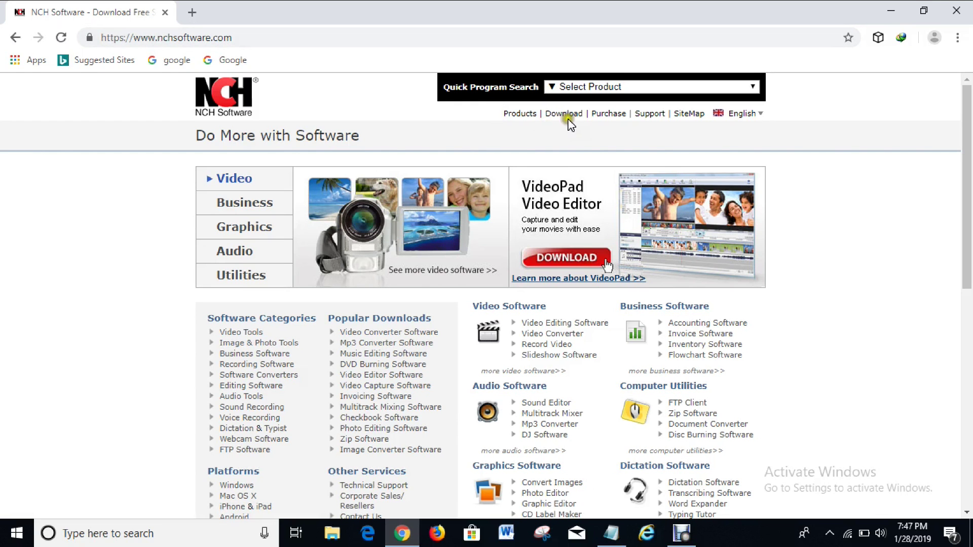
{"action": "mouse_move", "coordinate": [564, 113]}
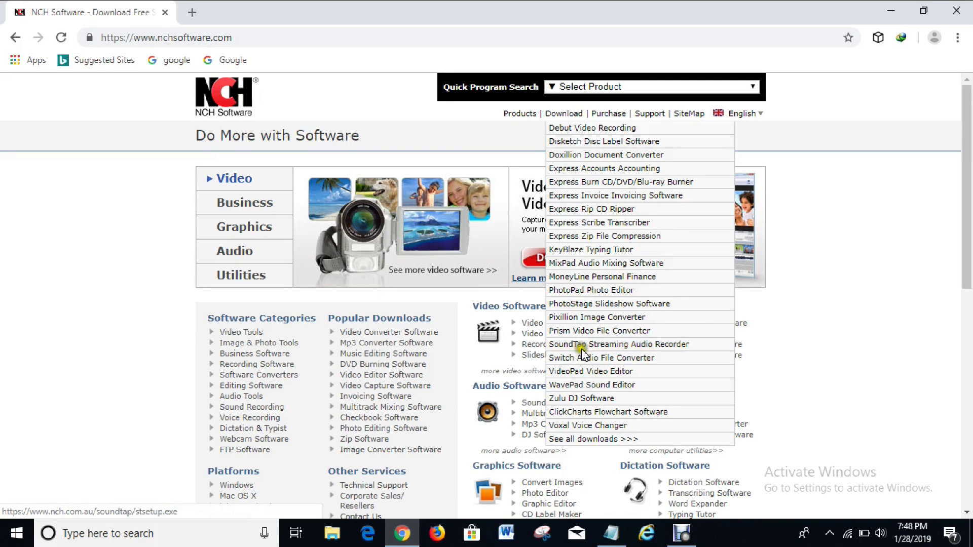
Open the See all downloads list of NCH programs and scroll through it.
{"action": "left_click", "coordinate": [597, 439]}
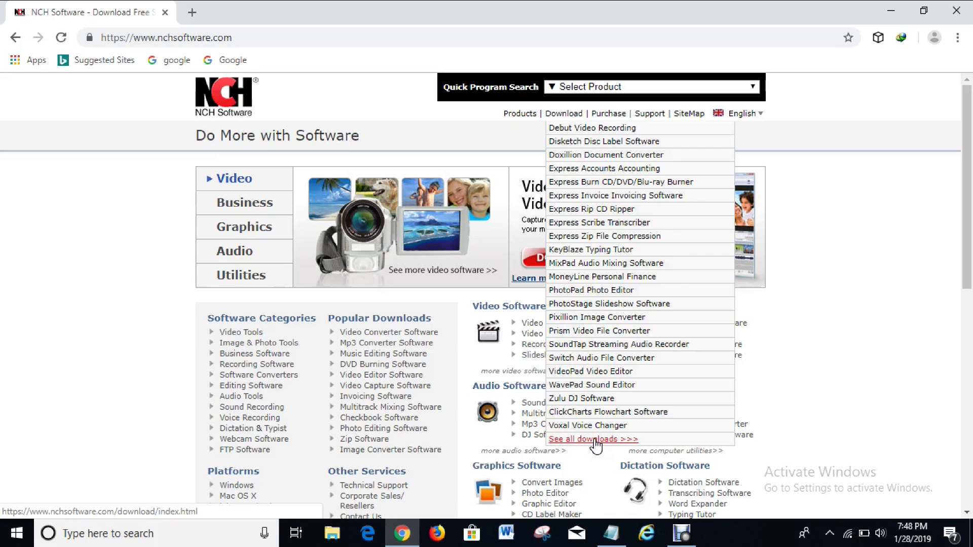
{"action": "left_click", "coordinate": [596, 440]}
{"action": "left_click", "coordinate": [576, 430]}
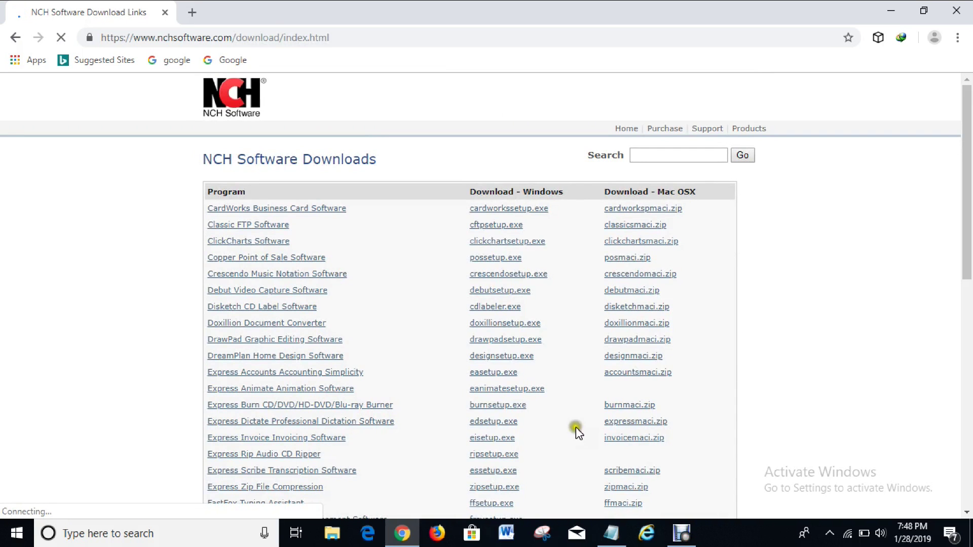
{"action": "left_click", "coordinate": [968, 413]}
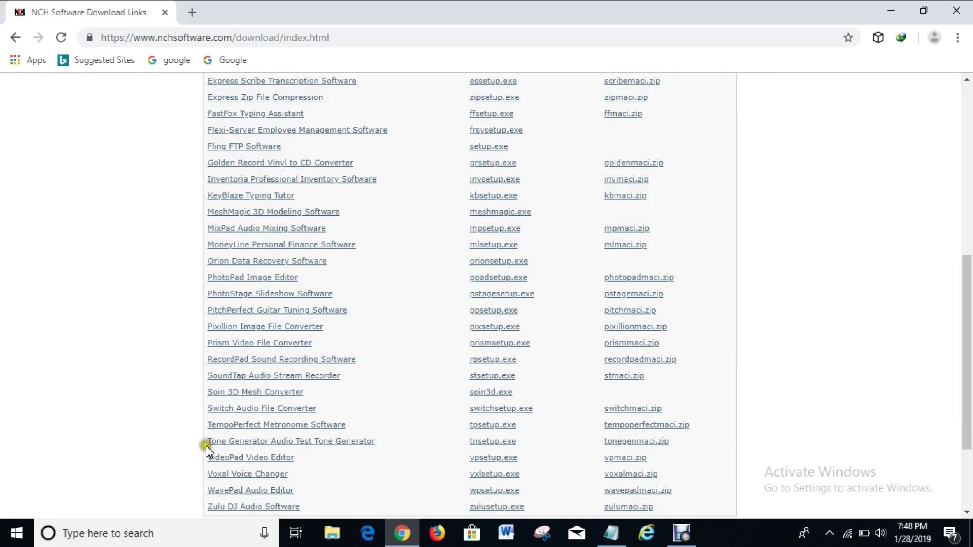
Download tnsetup.exe from the Tone Generator row.
{"action": "left_click", "coordinate": [226, 444]}
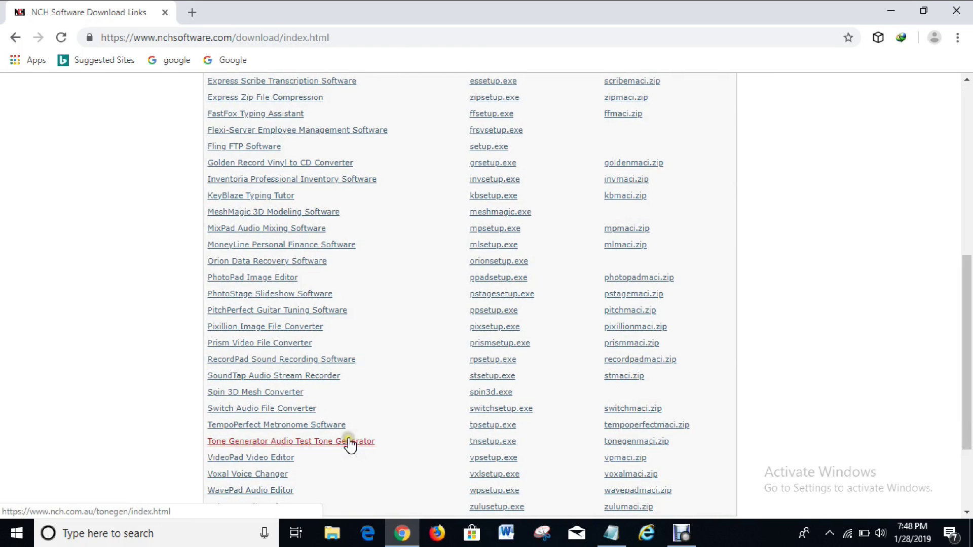
{"action": "left_click", "coordinate": [429, 452]}
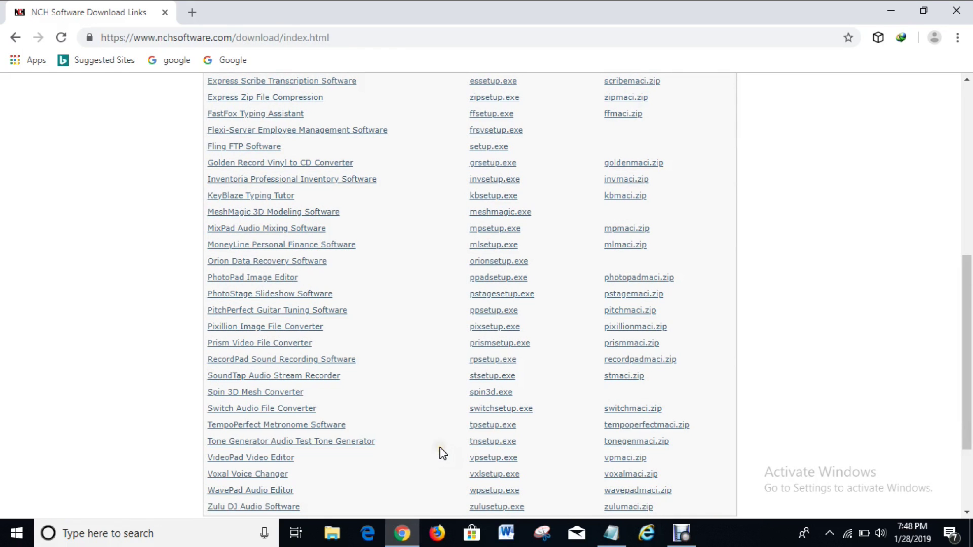
{"action": "left_click", "coordinate": [474, 445]}
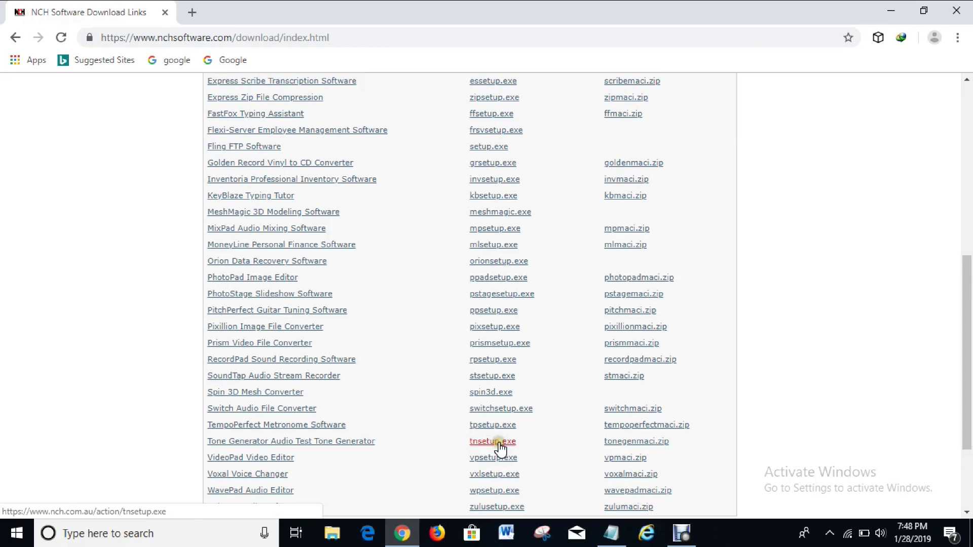
{"action": "left_click", "coordinate": [501, 449]}
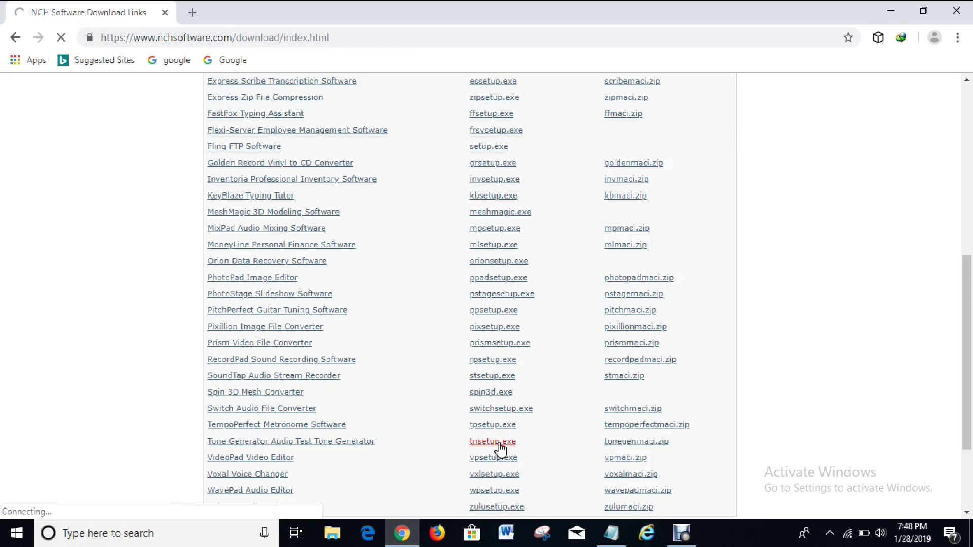
{"action": "left_click", "coordinate": [501, 449]}
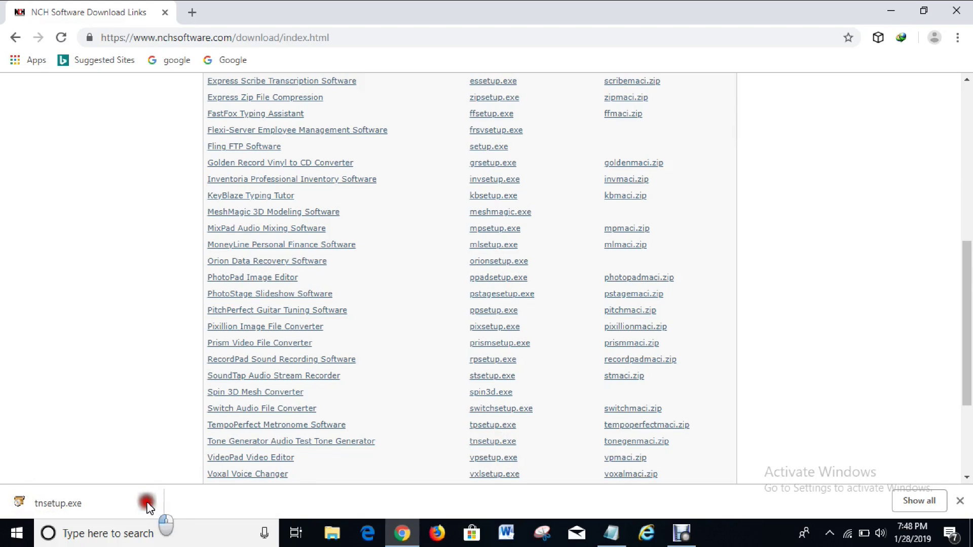
Open tnsetup.exe from the download shelf and let it run past the SmartScreen warning.
{"action": "left_click", "coordinate": [148, 503]}
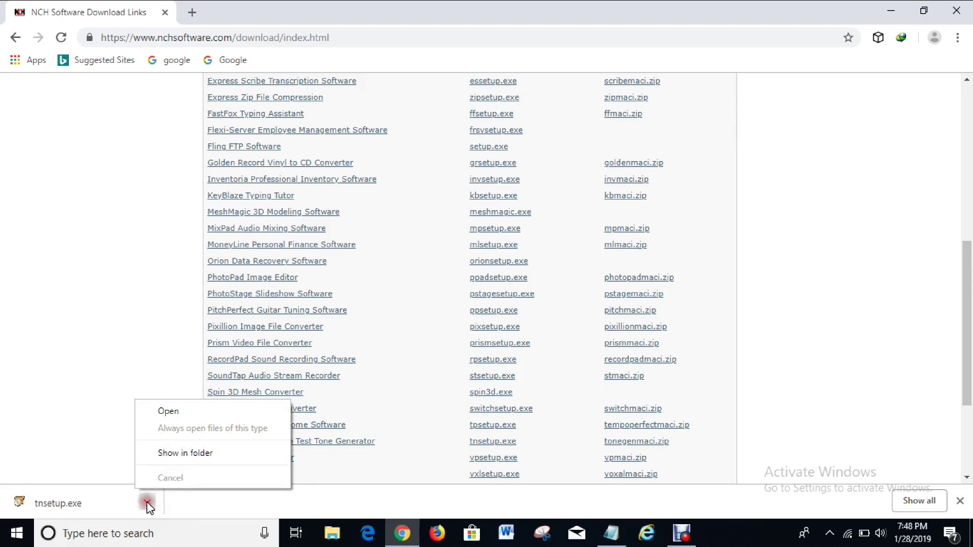
{"action": "left_click", "coordinate": [166, 414]}
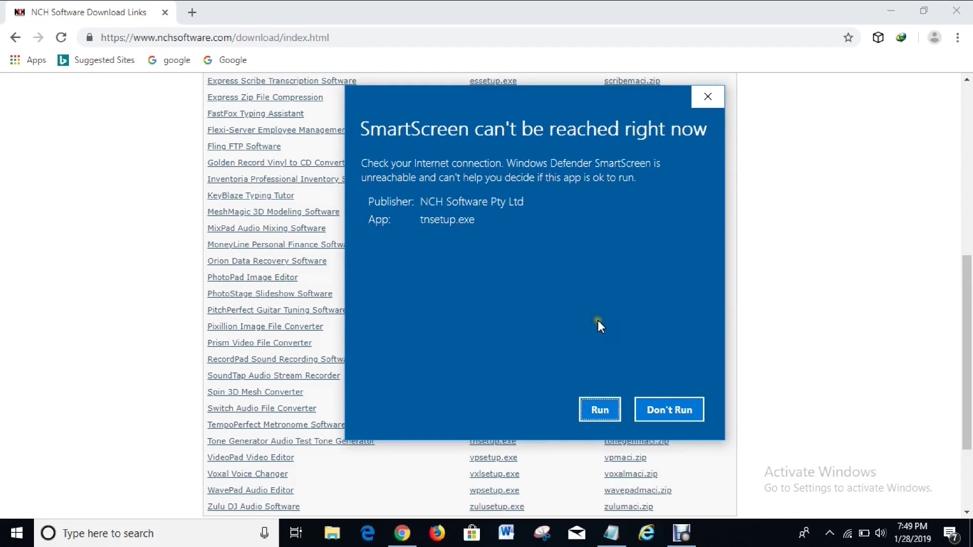
{"action": "left_click", "coordinate": [592, 411]}
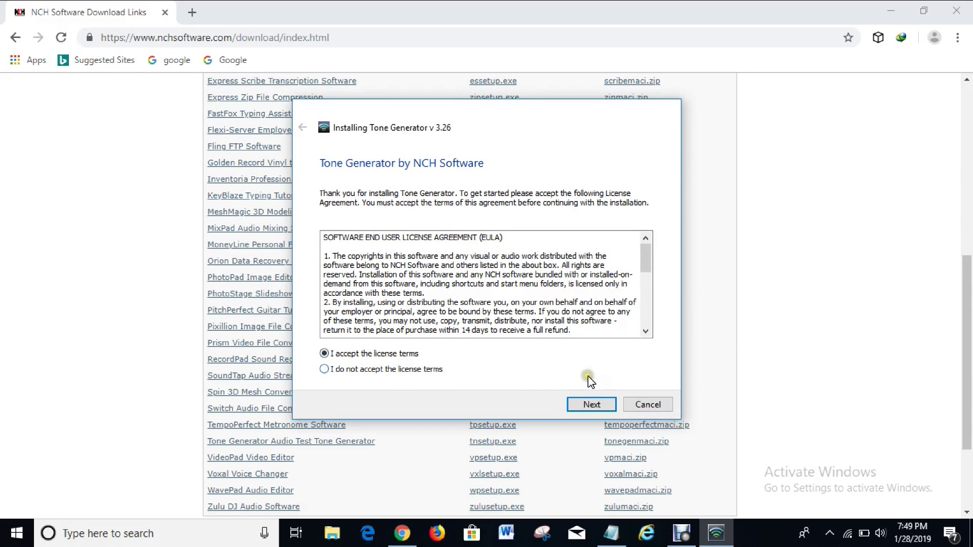
Accept the license agreement and install Tone Generator v3.26.
{"action": "left_click", "coordinate": [585, 406]}
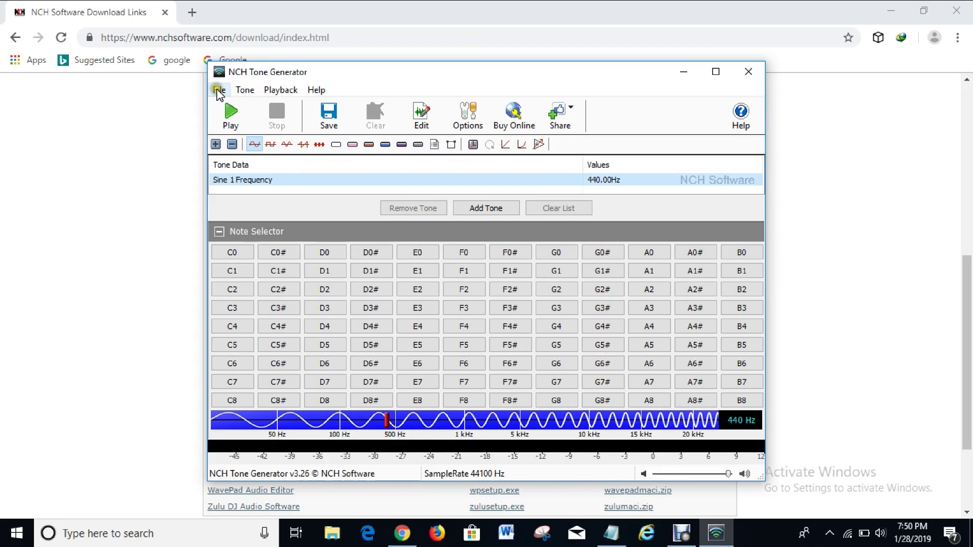
Open Register Tone Generator from the File menu, select the empty code field, then switch to Notepad.
{"action": "left_click", "coordinate": [219, 91]}
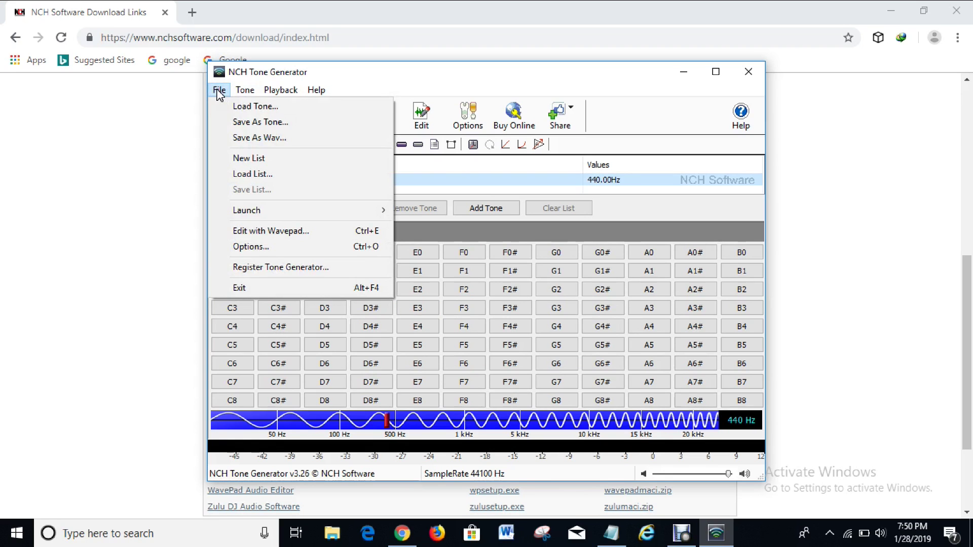
{"action": "left_click", "coordinate": [262, 269]}
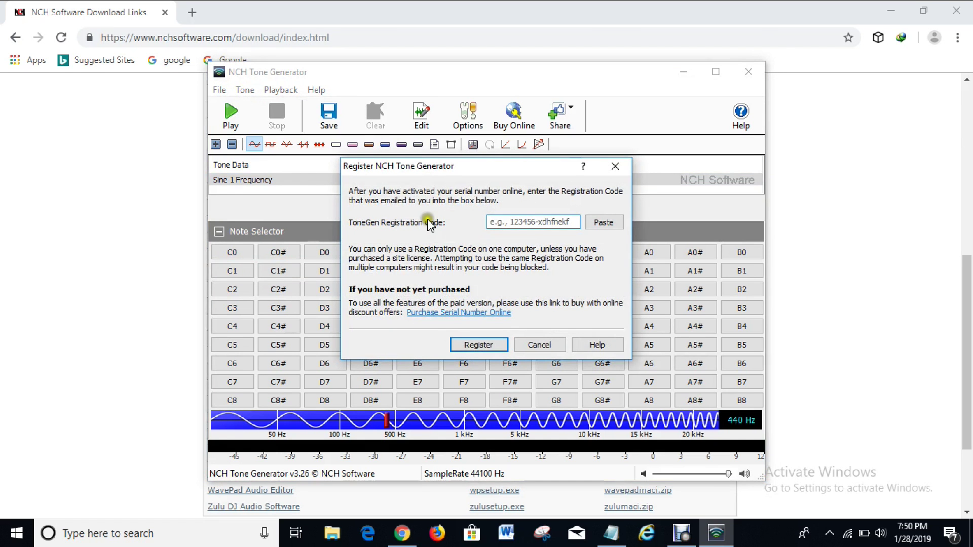
{"action": "left_click", "coordinate": [518, 225]}
{"action": "left_click", "coordinate": [497, 221]}
{"action": "left_click", "coordinate": [612, 533]}
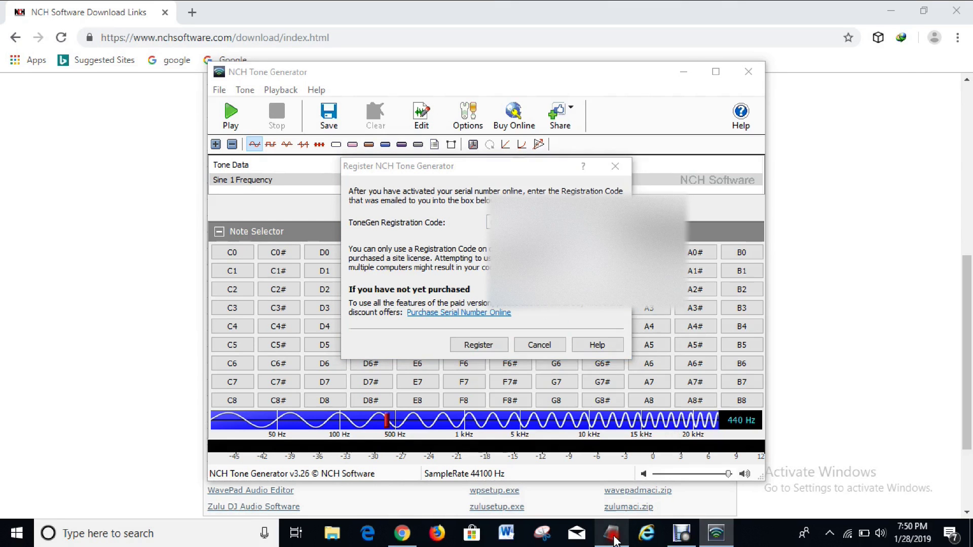
Paste the registration code from Notepad into the Registration Code field and submit it with Register.
{"action": "left_click", "coordinate": [558, 325]}
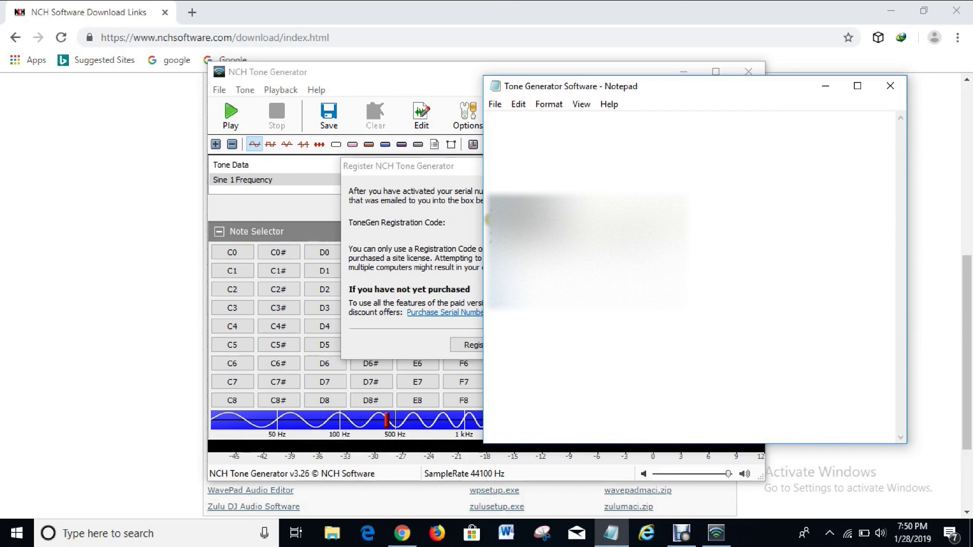
{"action": "left_click_drag", "start_coordinate": [490, 216], "coordinate": [740, 221]}
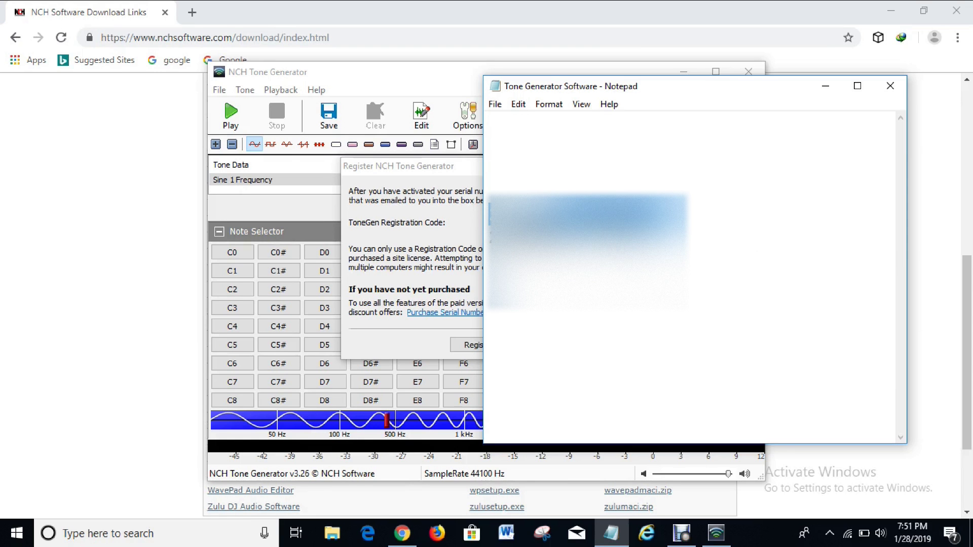
{"action": "left_click", "coordinate": [438, 247]}
{"action": "left_click", "coordinate": [525, 224]}
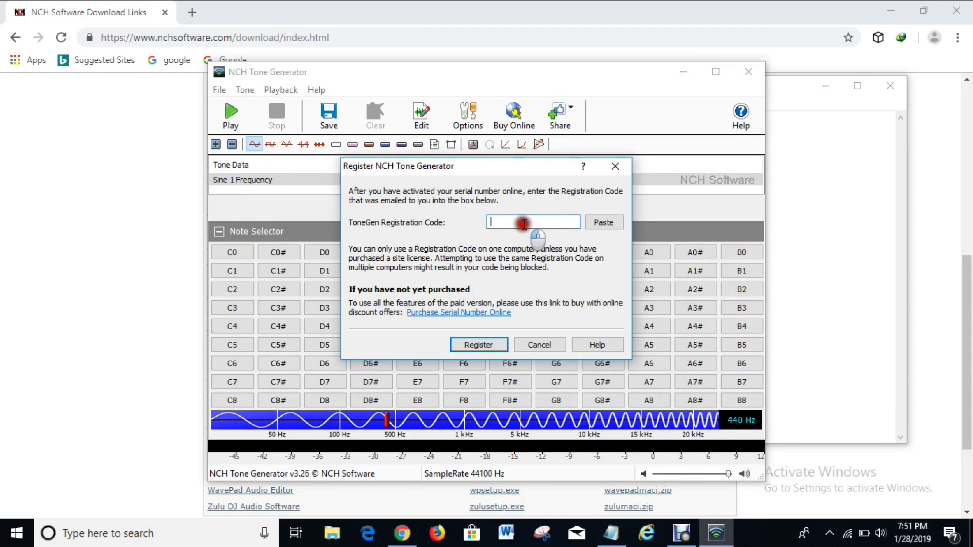
{"action": "key", "text": "ctrl+v"}
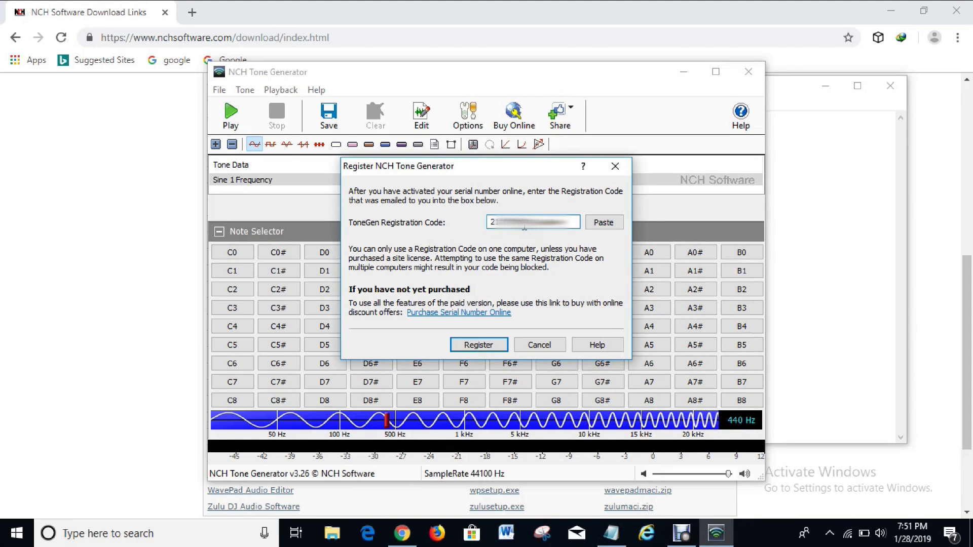
{"action": "left_click", "coordinate": [605, 228]}
{"action": "left_click", "coordinate": [473, 346]}
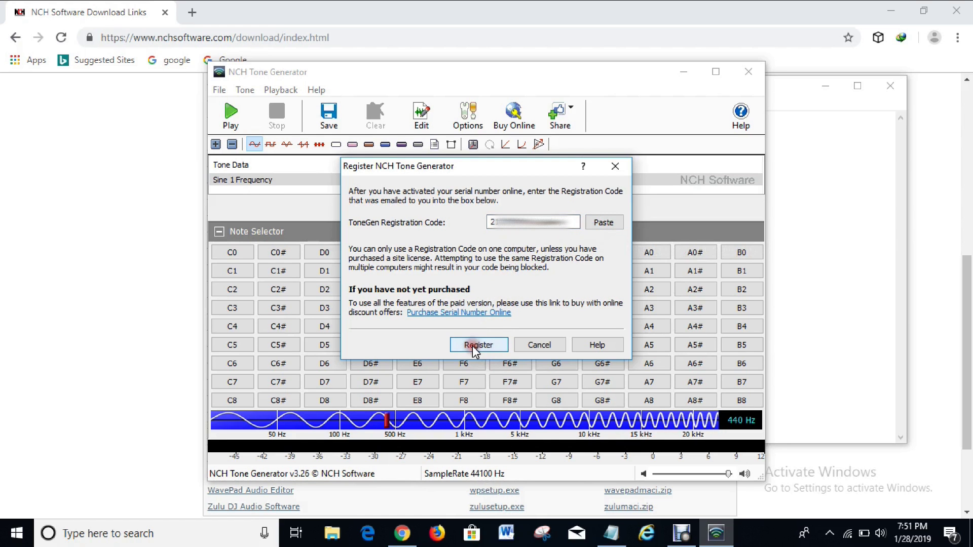
{"action": "key", "text": "Return"}
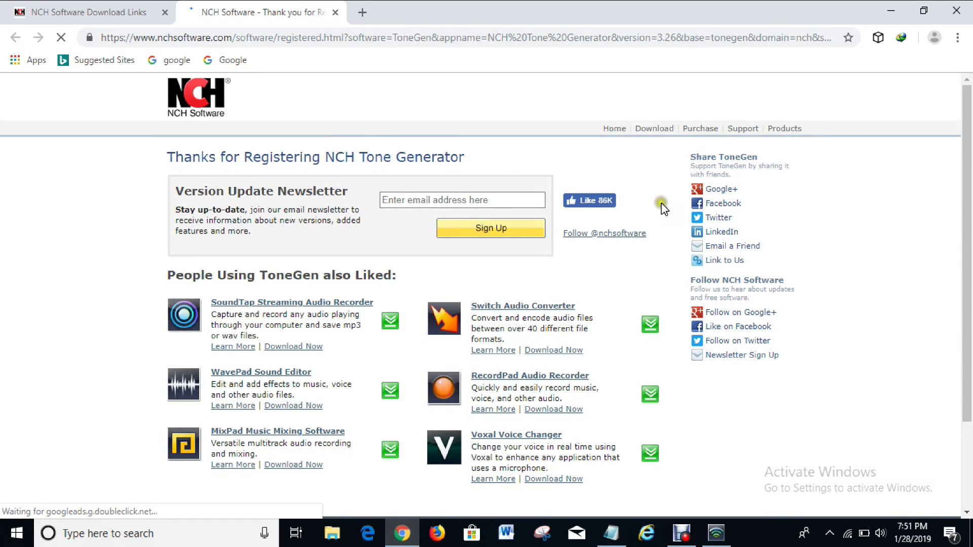
Continue past Registration Accepted and choose Later on the backup prompt.
{"action": "left_click", "coordinate": [718, 536]}
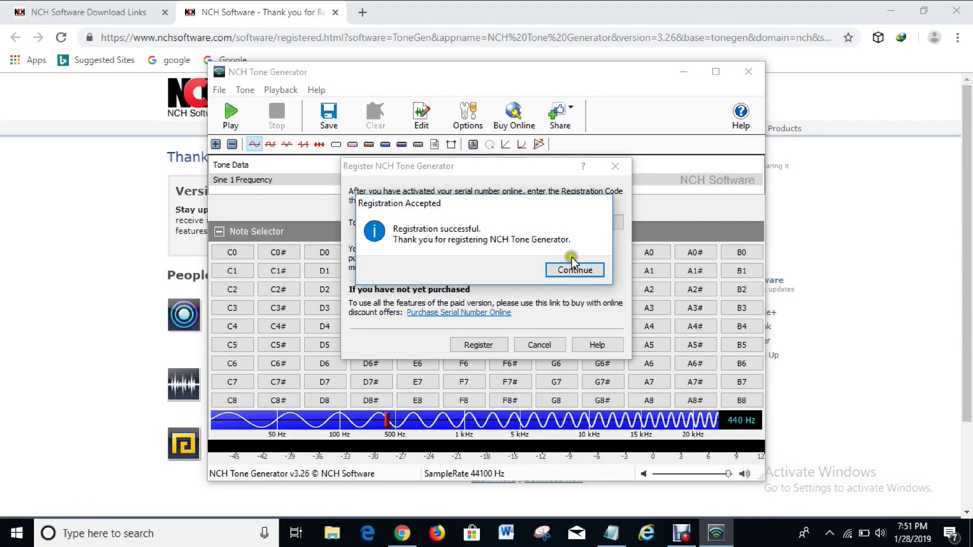
{"action": "left_click", "coordinate": [572, 273]}
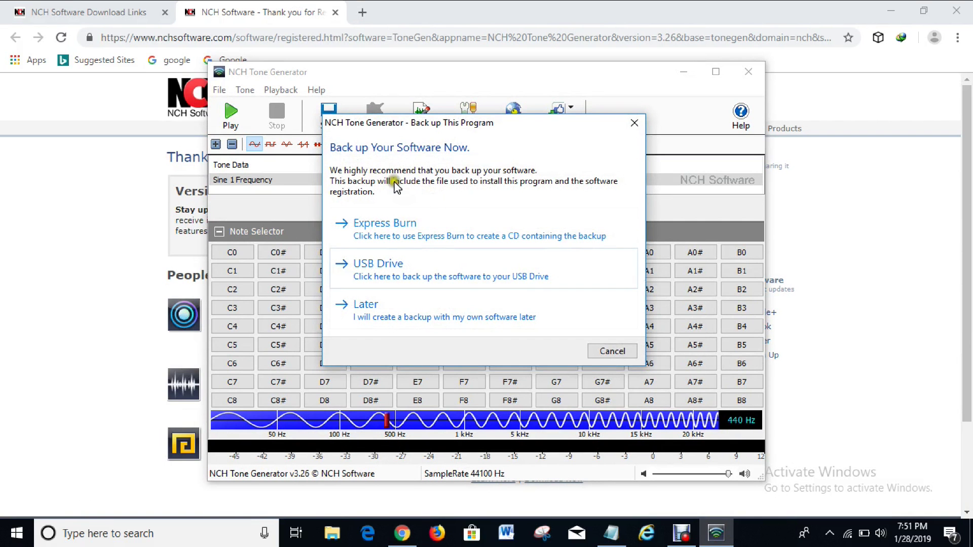
{"action": "left_click", "coordinate": [392, 315]}
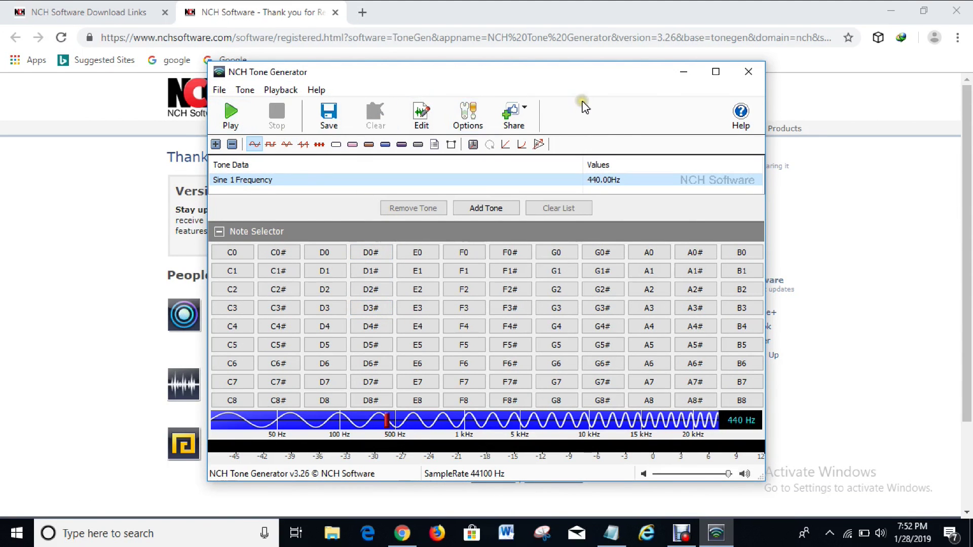
Close Tone Generator, minimize Chrome and Notepad, and relaunch it from the desktop shortcut.
{"action": "left_click", "coordinate": [748, 74]}
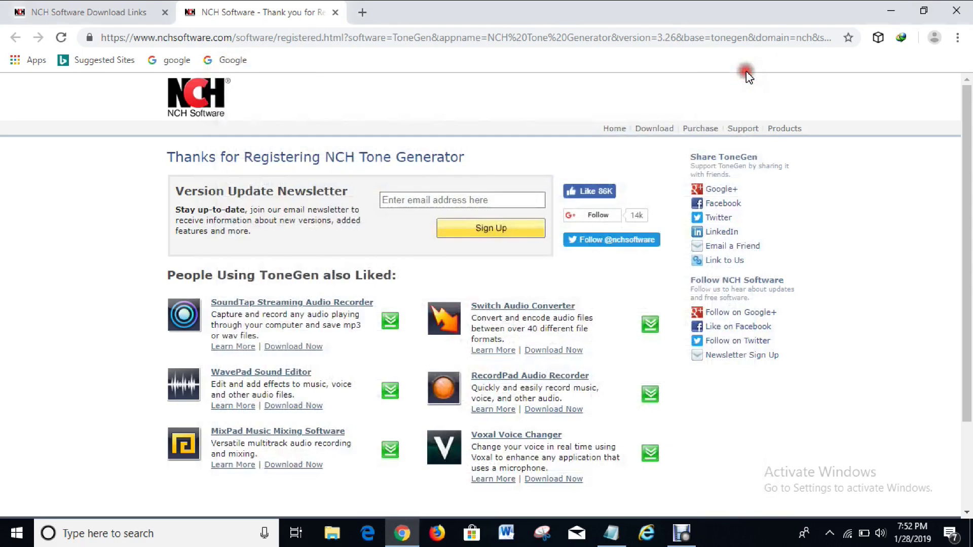
{"action": "left_click", "coordinate": [895, 21]}
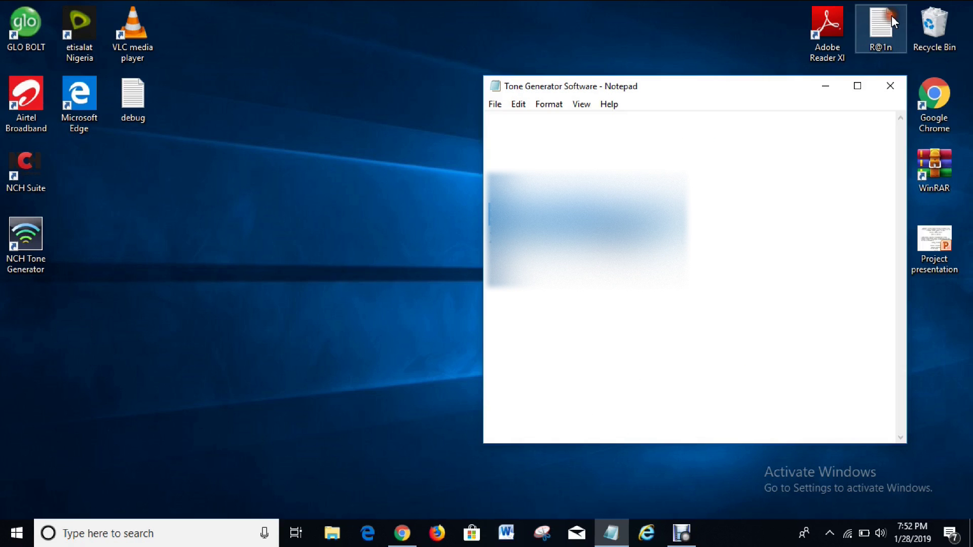
{"action": "left_click", "coordinate": [826, 85]}
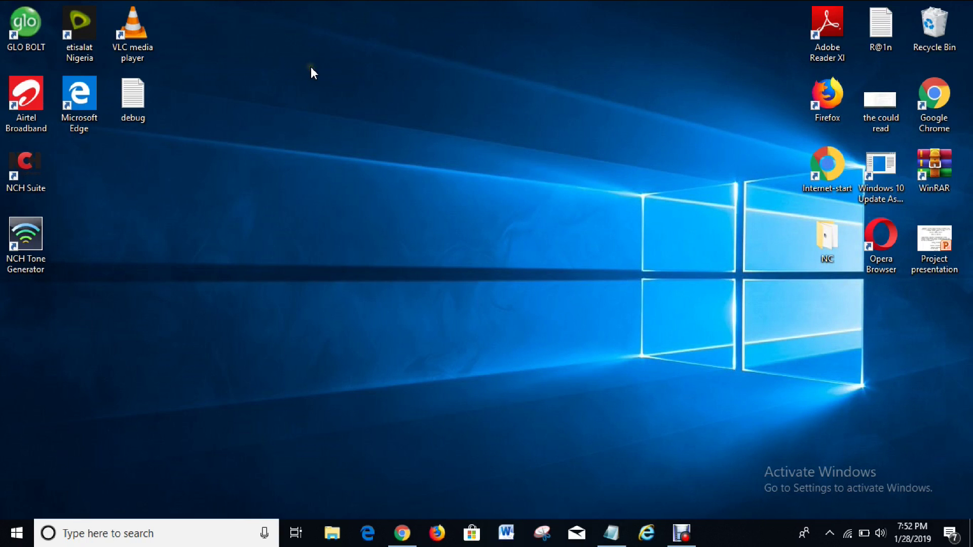
{"action": "double_click", "coordinate": [33, 240]}
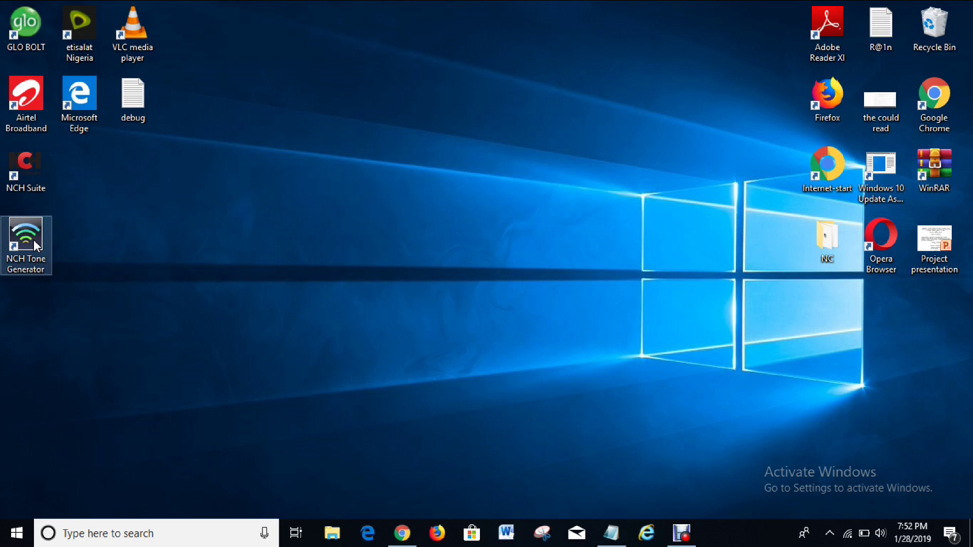